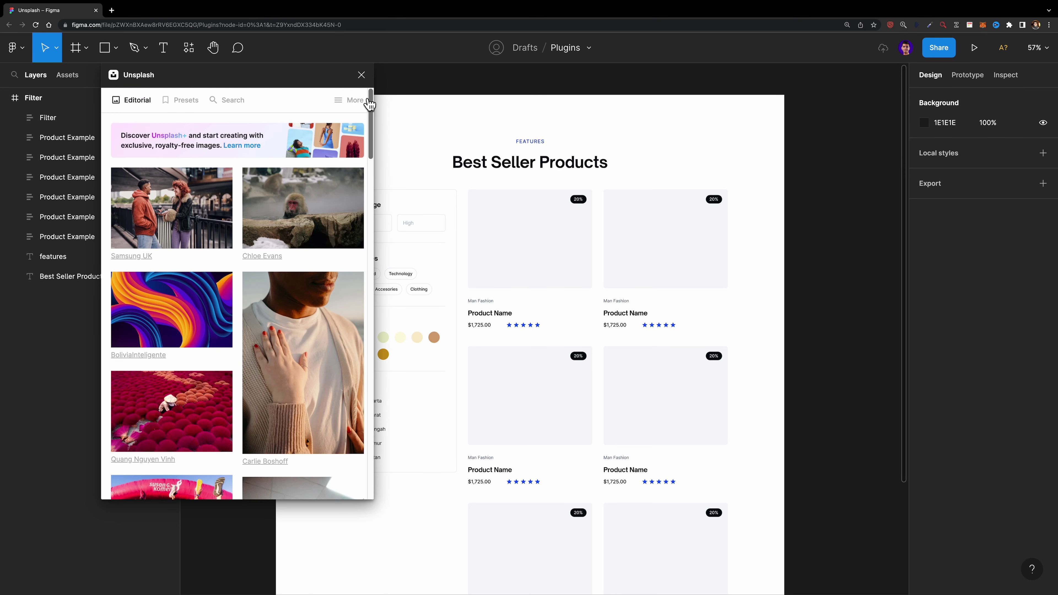
Search the Unsplash plugin for 'products'.
left_click(234, 101)
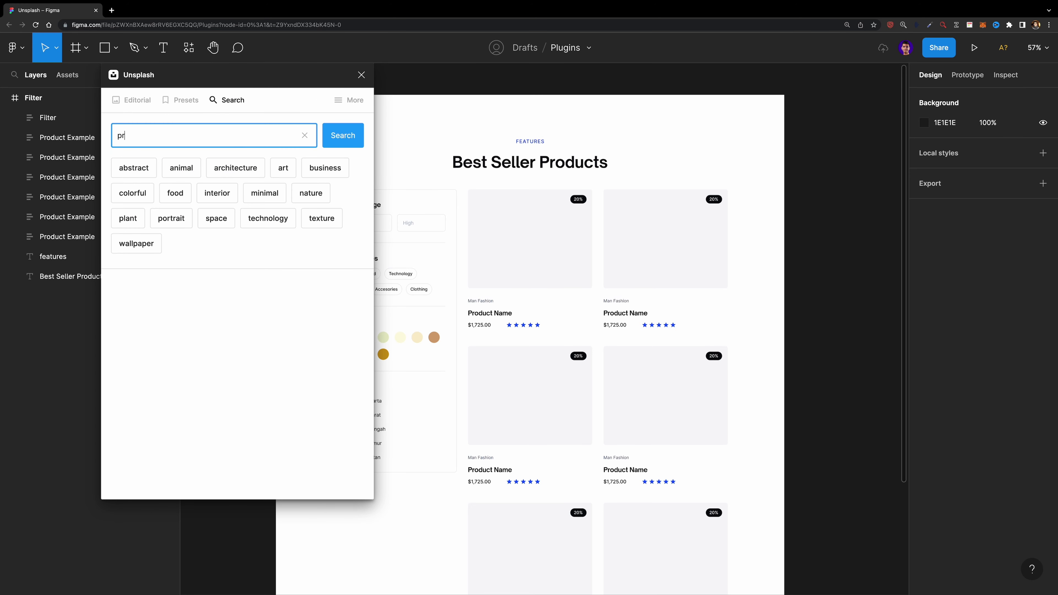
type("products")
key("Return")
Fill the product cards with the hemp bottle, orange bottles and purple Curology photos.
left_click(508, 253)
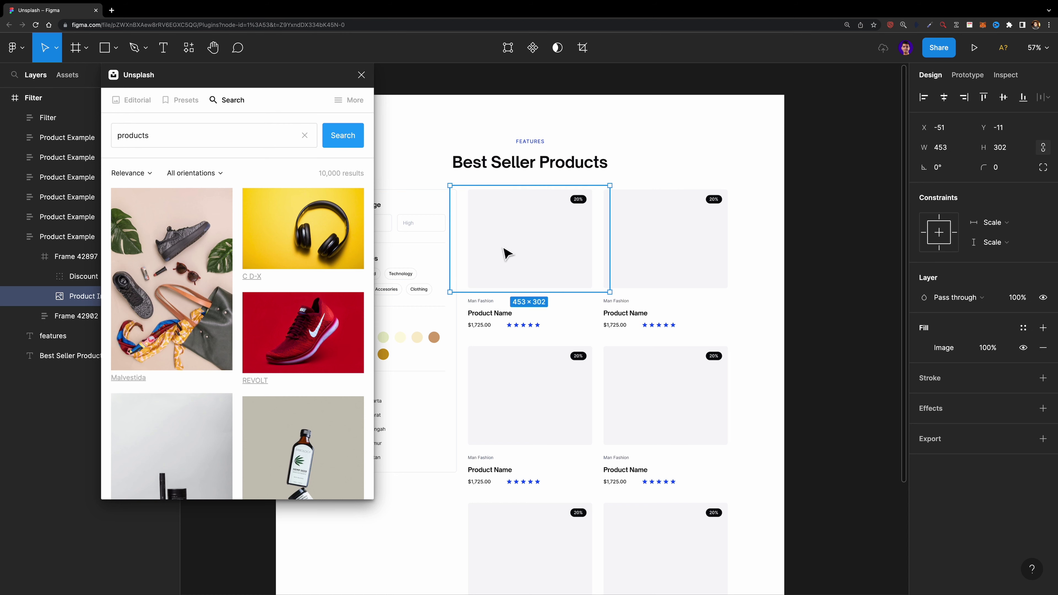
scroll(305, 272, "down", 5)
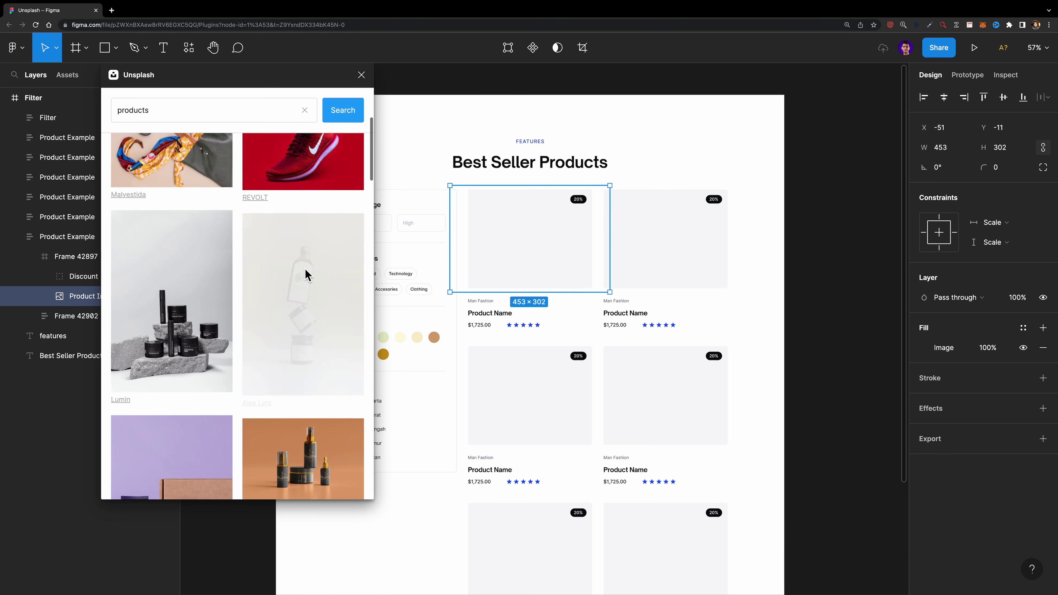
left_click(650, 258)
left_click(333, 454)
scroll(598, 343, "down", 3)
left_click(534, 299)
scroll(307, 366, "down", 2)
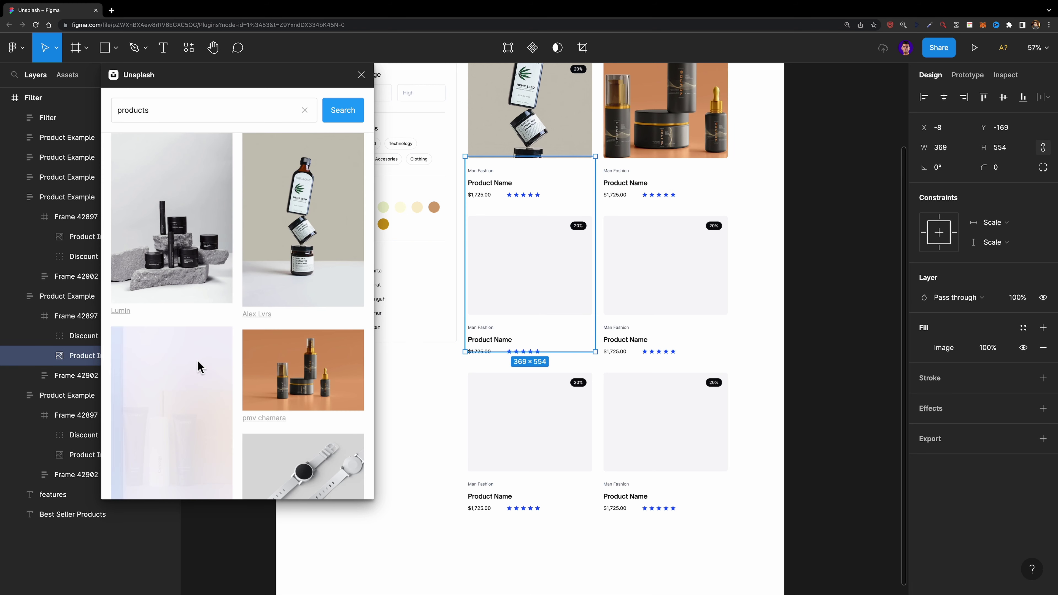
left_click(230, 360)
left_click(671, 284)
scroll(292, 340, "down", 10)
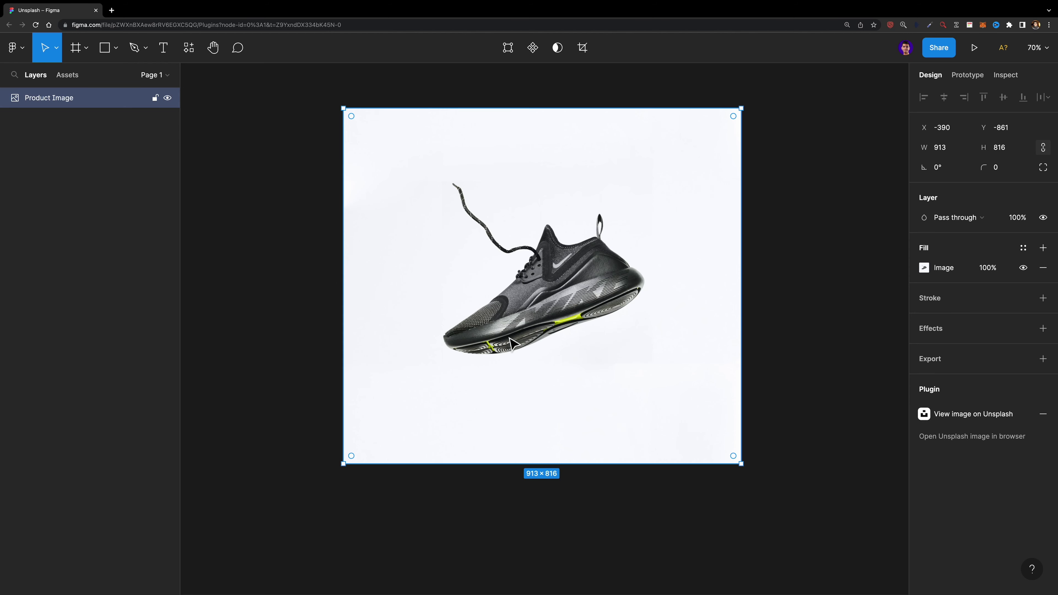
Run Icons8 Background Remover on the sneaker image to strip its white background.
left_click(189, 51)
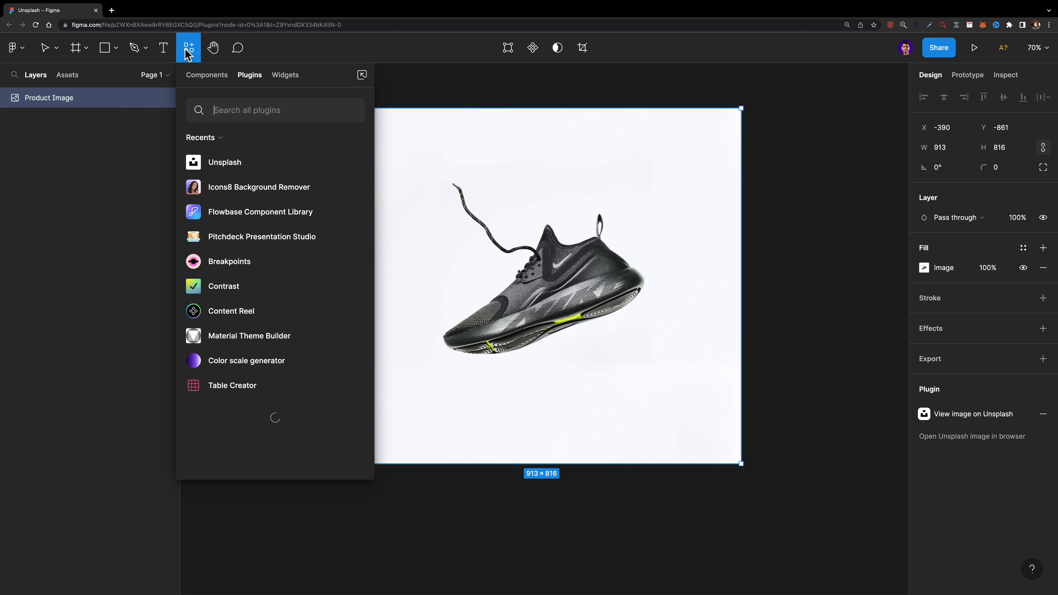
left_click(324, 211)
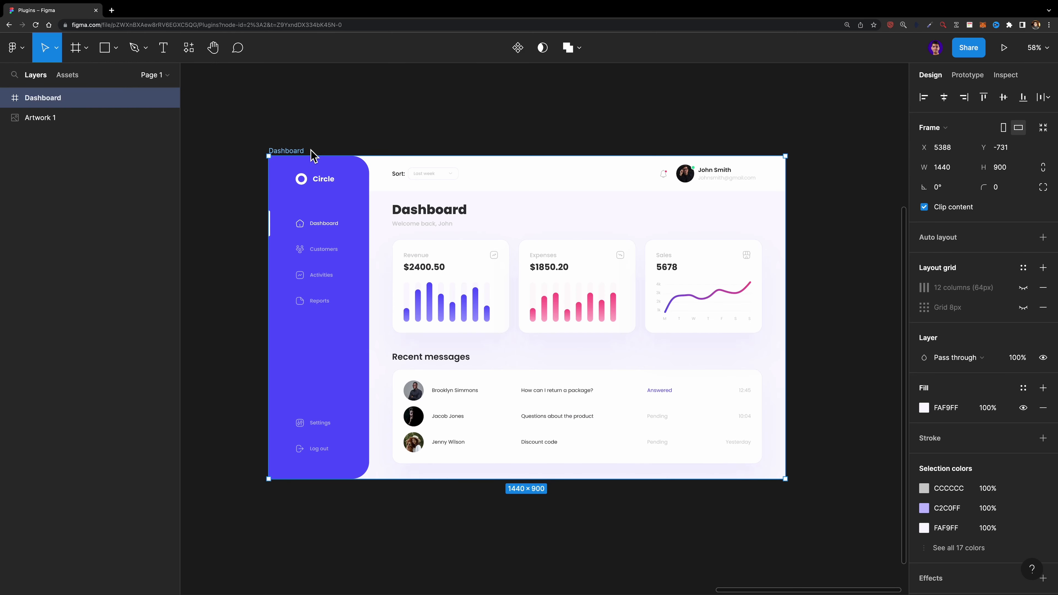
Launch the Easometric plugin and apply an isometric projection to the Dashboard.
left_click(190, 53)
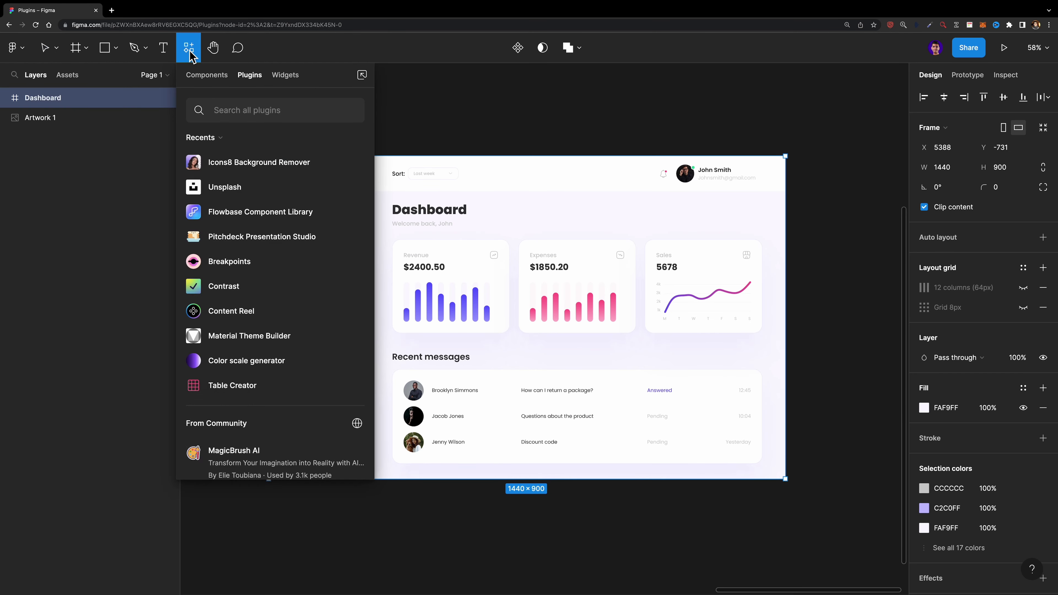
type("easometric")
left_click(344, 162)
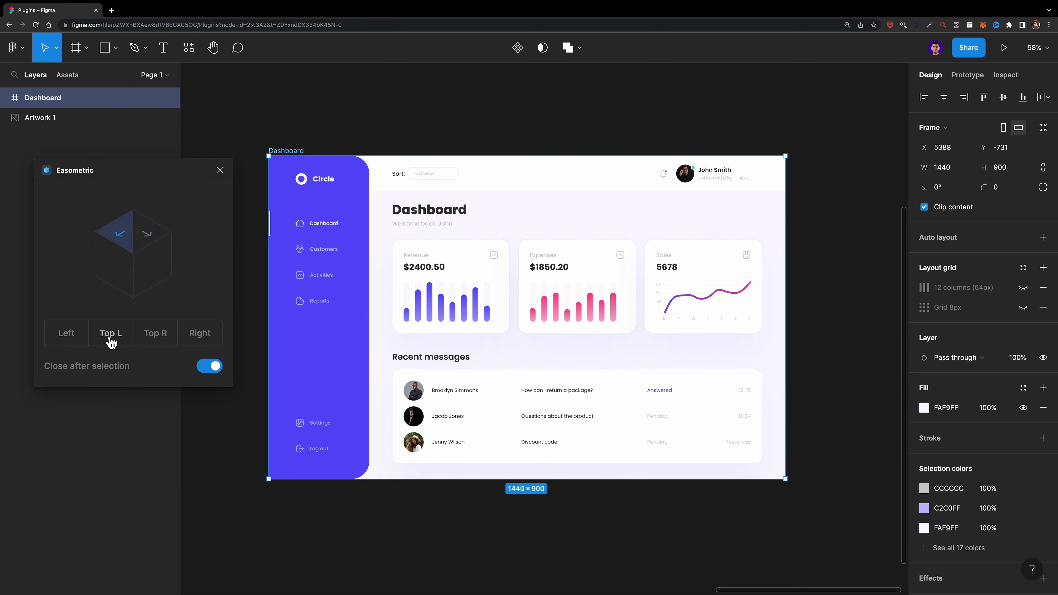
left_click(157, 343)
Select the Revenue Card group within the isometric dashboard.
scroll(307, 291, "down", 3, "ctrl")
scroll(375, 294, "left", 2)
left_click(456, 299, "super")
left_click(460, 300, "super")
left_click(480, 296)
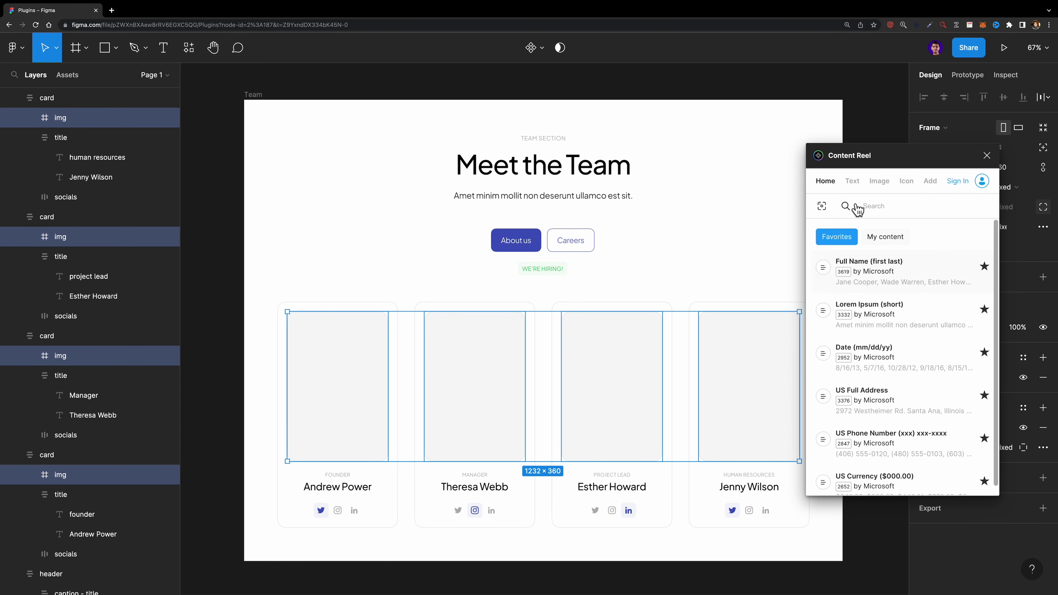
Browse Content Reel's datasets and open the mrk avatars image collection.
left_click(859, 186)
scroll(972, 293, "down", 2)
scroll(972, 293, "down", 6)
left_click(880, 181)
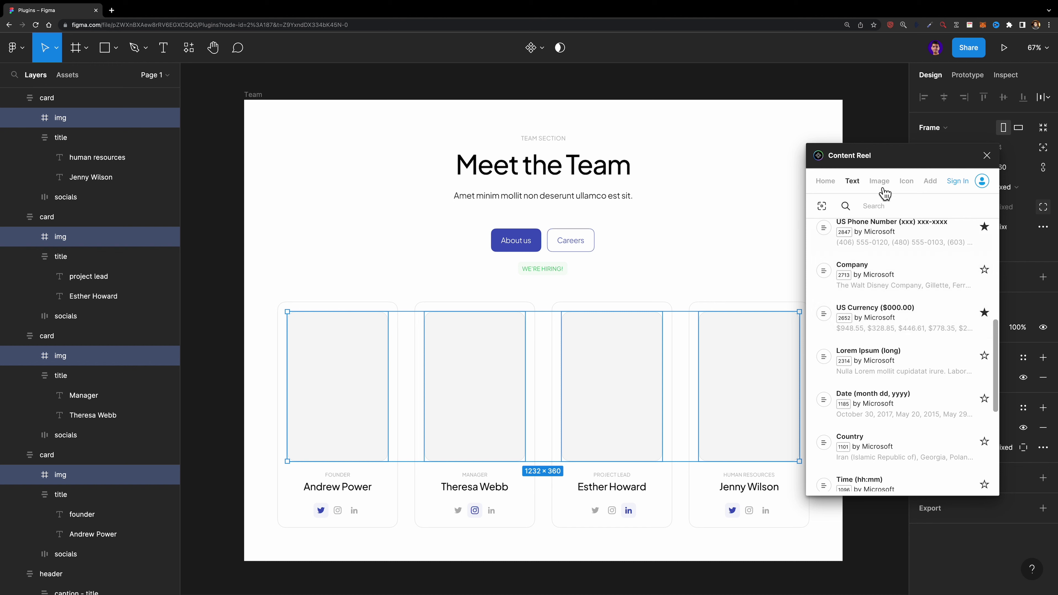
scroll(879, 321, "down", 2)
scroll(914, 323, "down", 4)
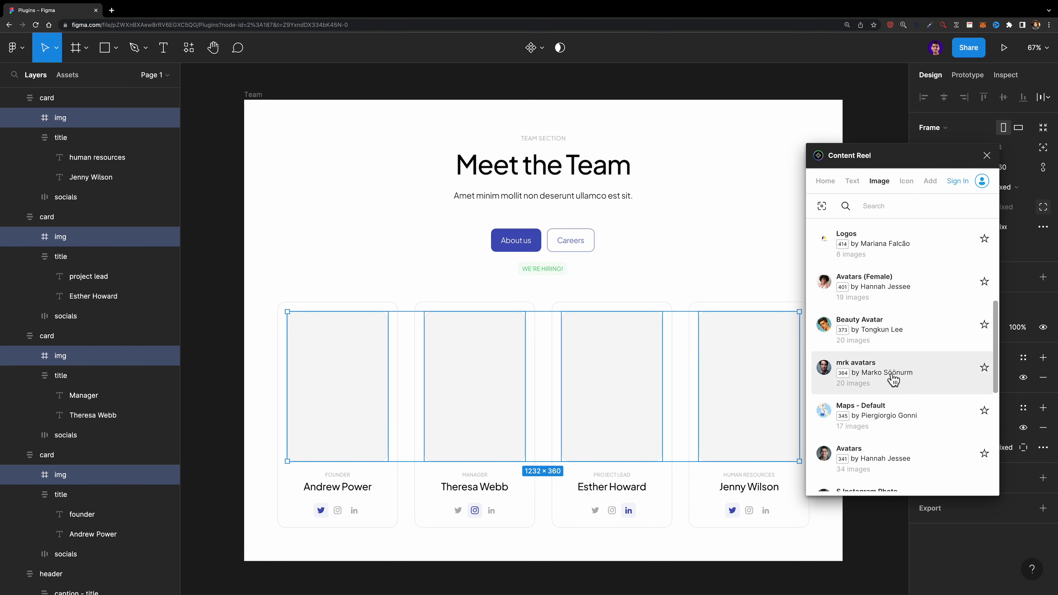
left_click(892, 369)
Apply avatar photos to all four cards, then select the name texts for text data.
left_click(963, 478)
left_click(349, 492)
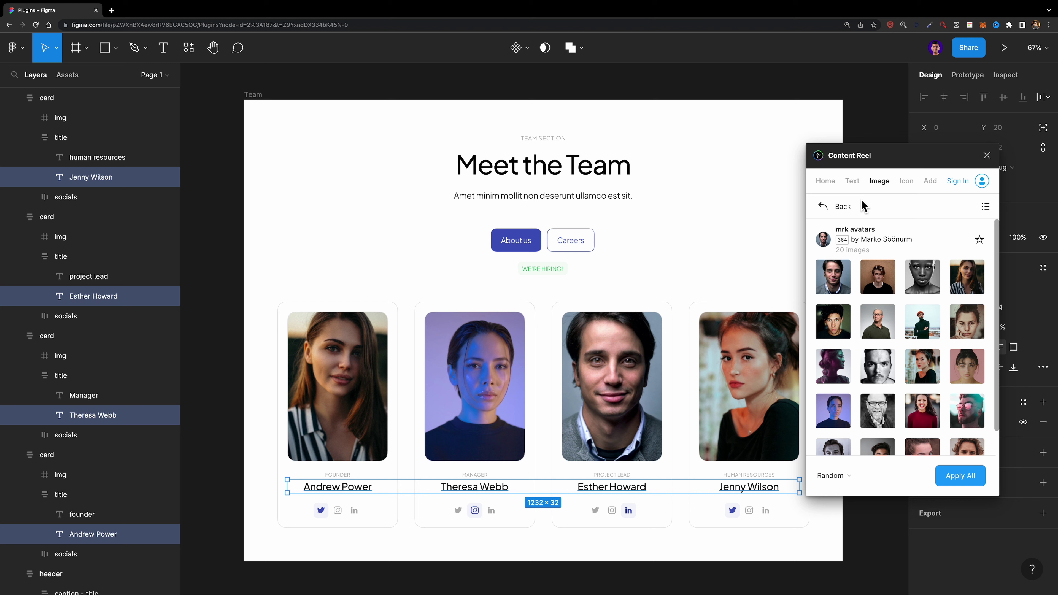
left_click(852, 180)
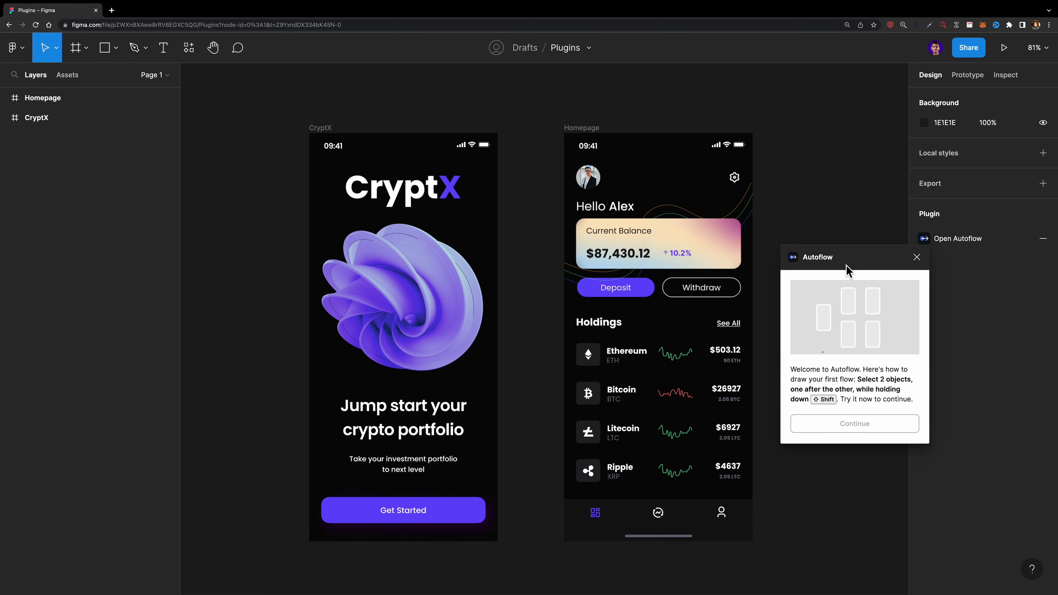
Draw an Autoflow connector from the Get Started button to the Homepage screen.
left_click(440, 523)
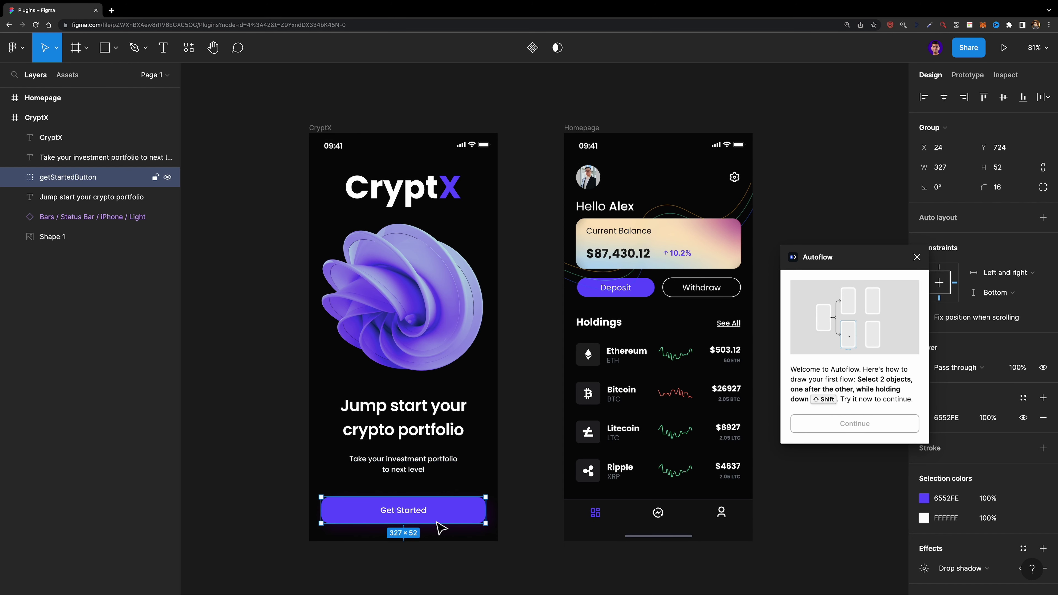
left_click(584, 128, "shift")
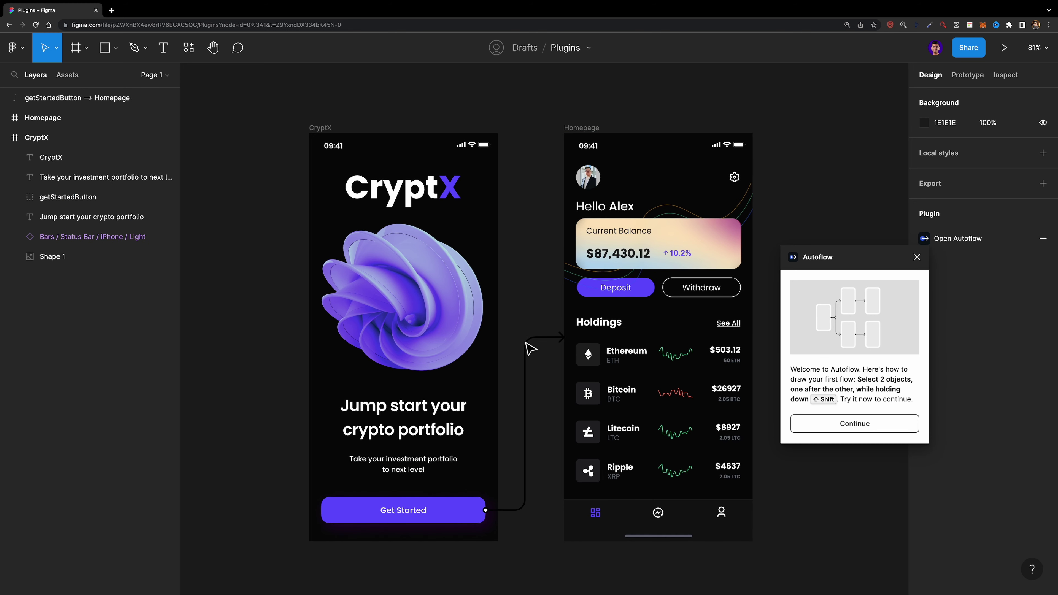
left_click(525, 351)
left_click_drag(886, 259, 857, 148)
left_click(924, 318)
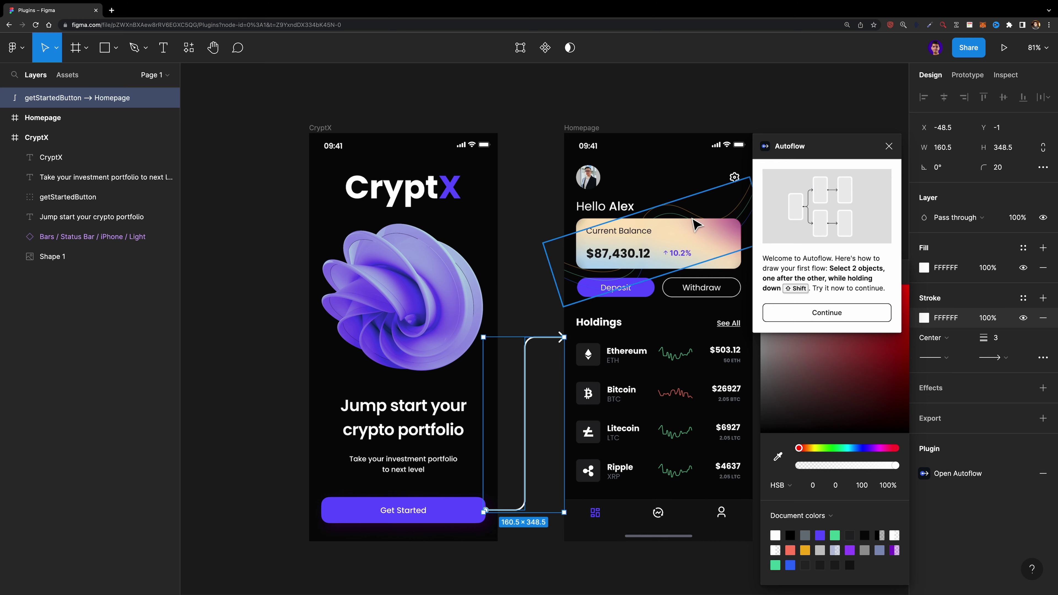
left_click(577, 100)
Move the Homepage screen further to the right.
scroll(546, 179, "down", 3)
left_click(533, 190)
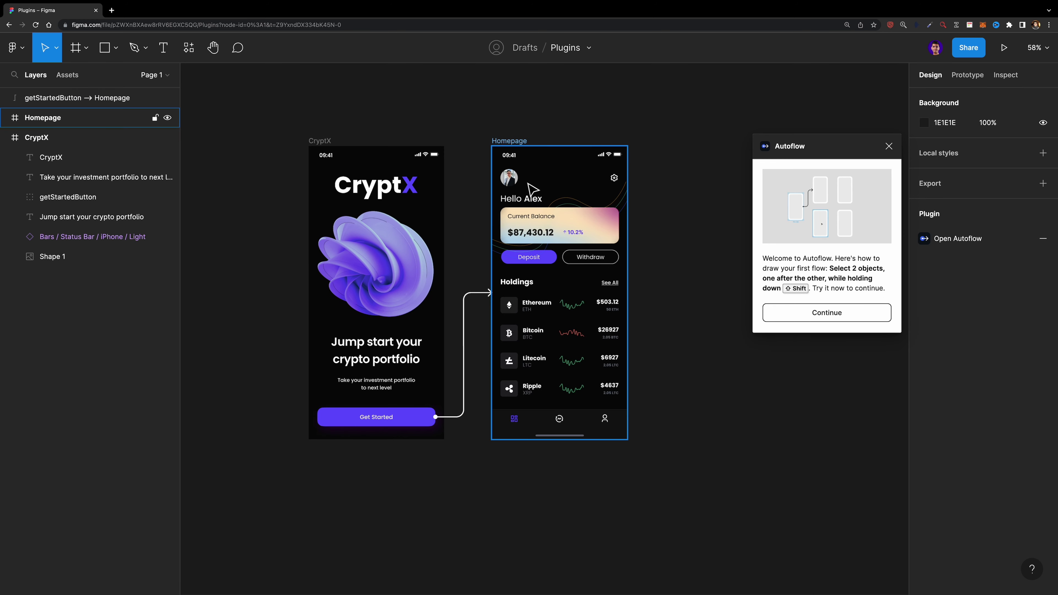
mouse_move(517, 146)
left_mouse_down()
mouse_move(534, 204)
mouse_move(534, 161)
mouse_move(565, 144)
mouse_move(534, 146)
left_mouse_up()
scroll(474, 142, "up", 3)
scroll(478, 142, "right", 1)
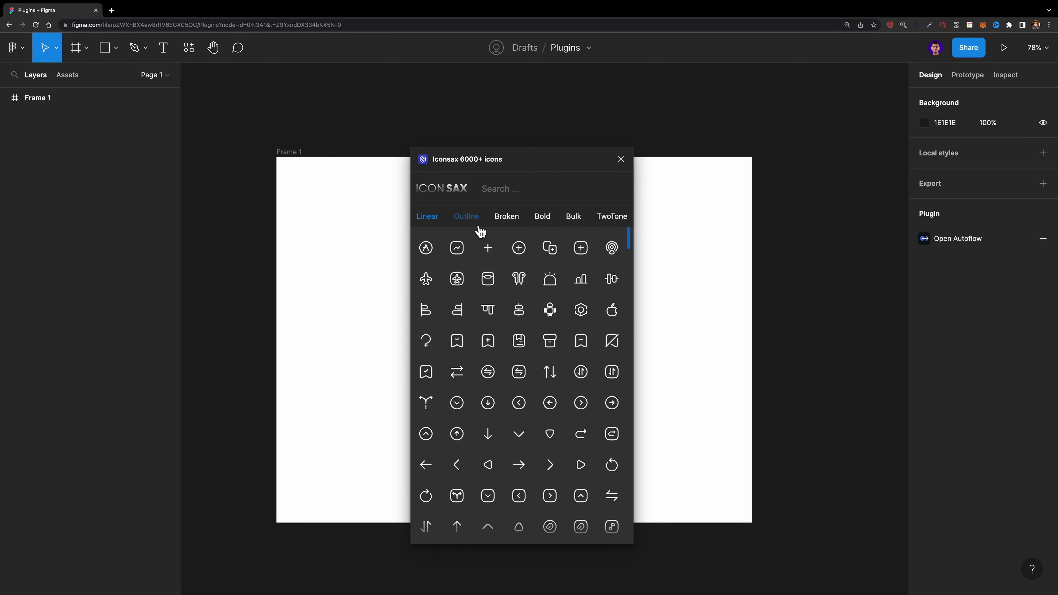
Preview the Iconsax Bold, Bulk and TwoTone icon styles, then close the plugin.
left_click(557, 224)
left_click(577, 228)
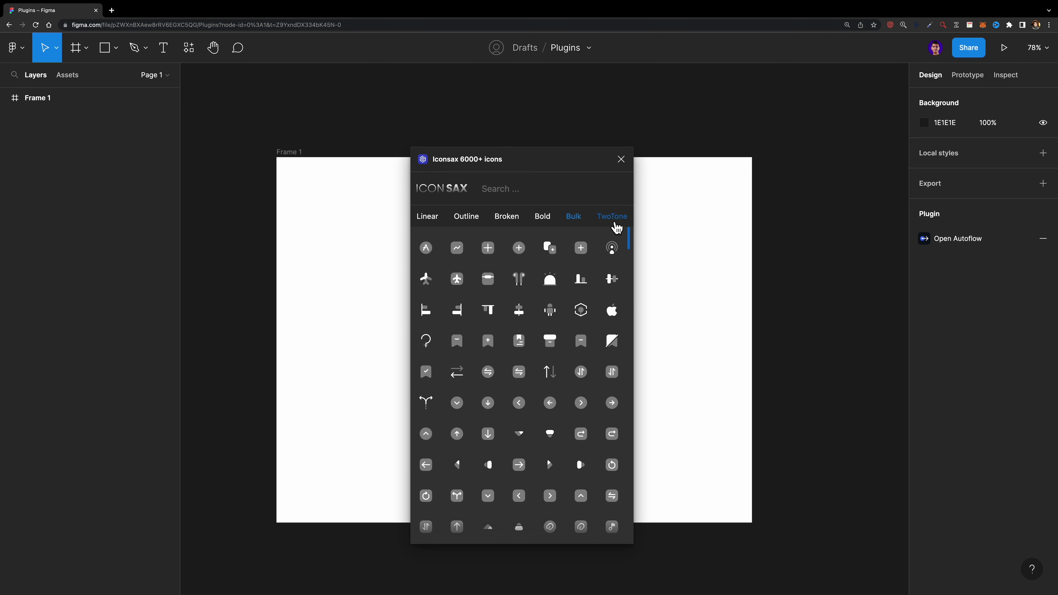
left_click(616, 225)
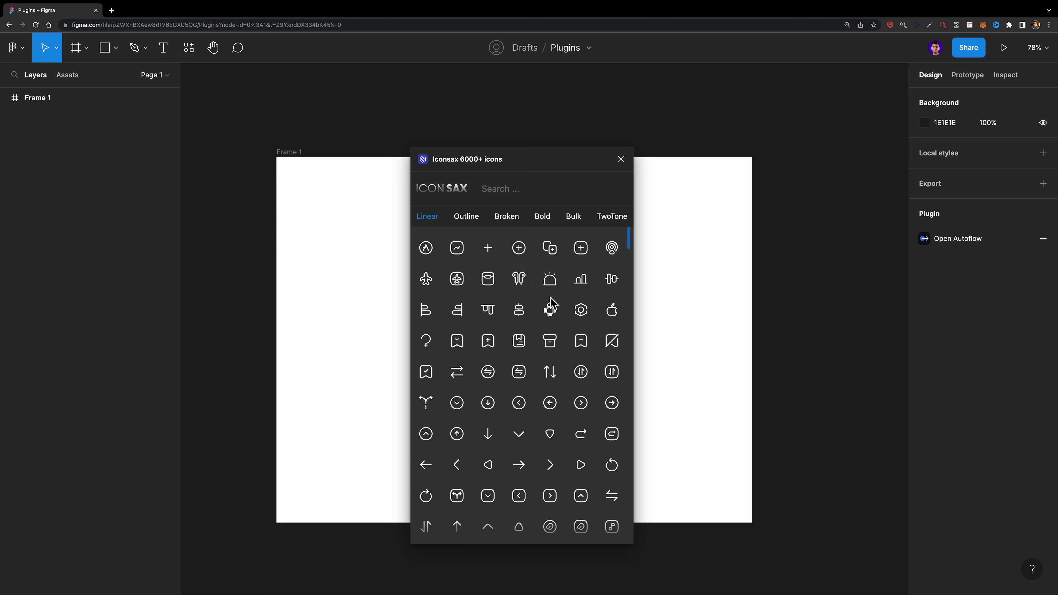
scroll(552, 303, "down", 5)
scroll(552, 303, "up", 5)
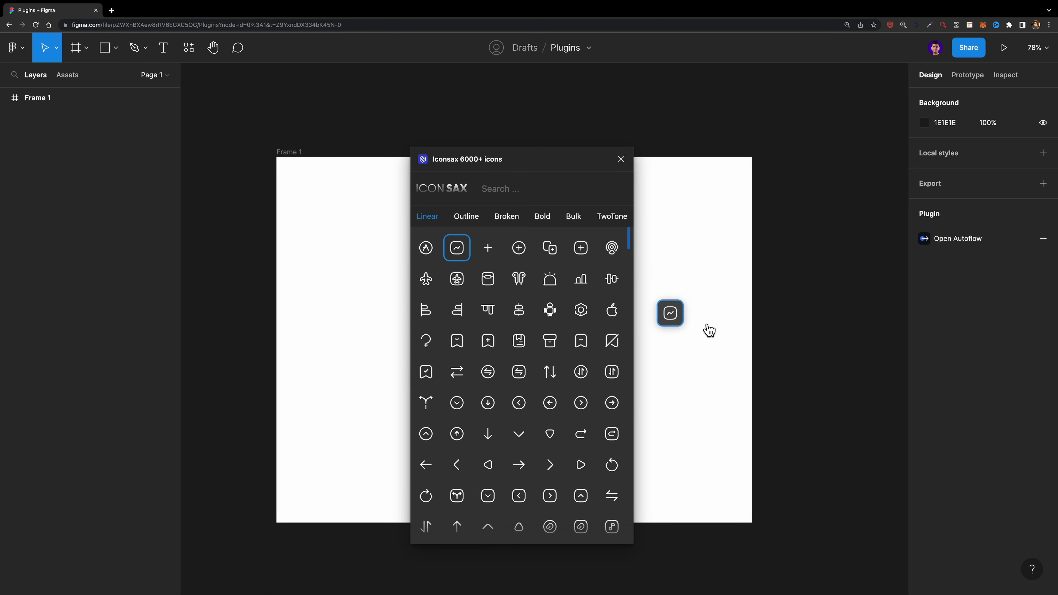
left_click(621, 160)
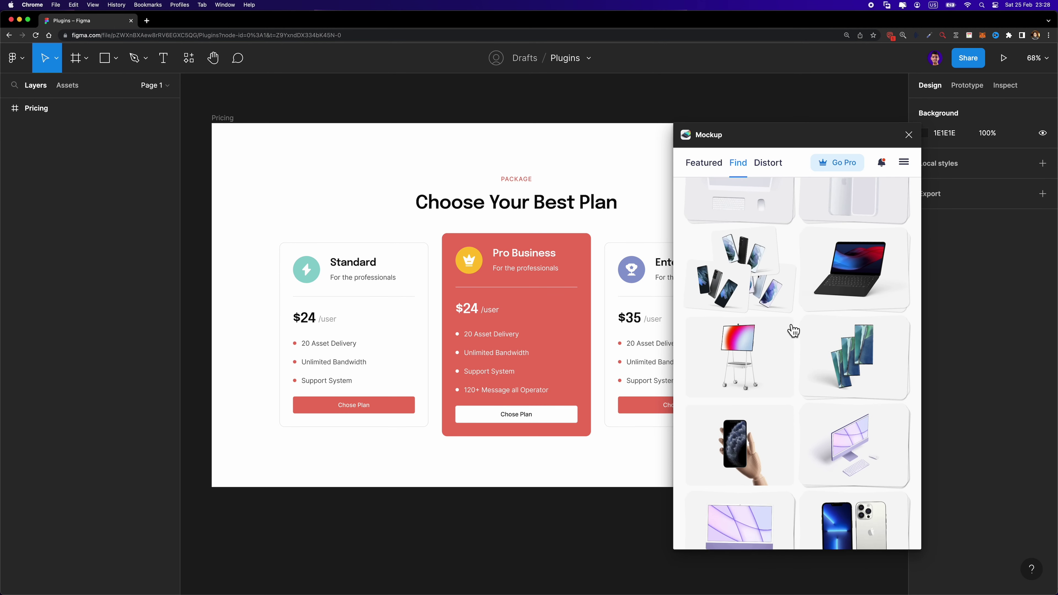
scroll(811, 358, "down", 1)
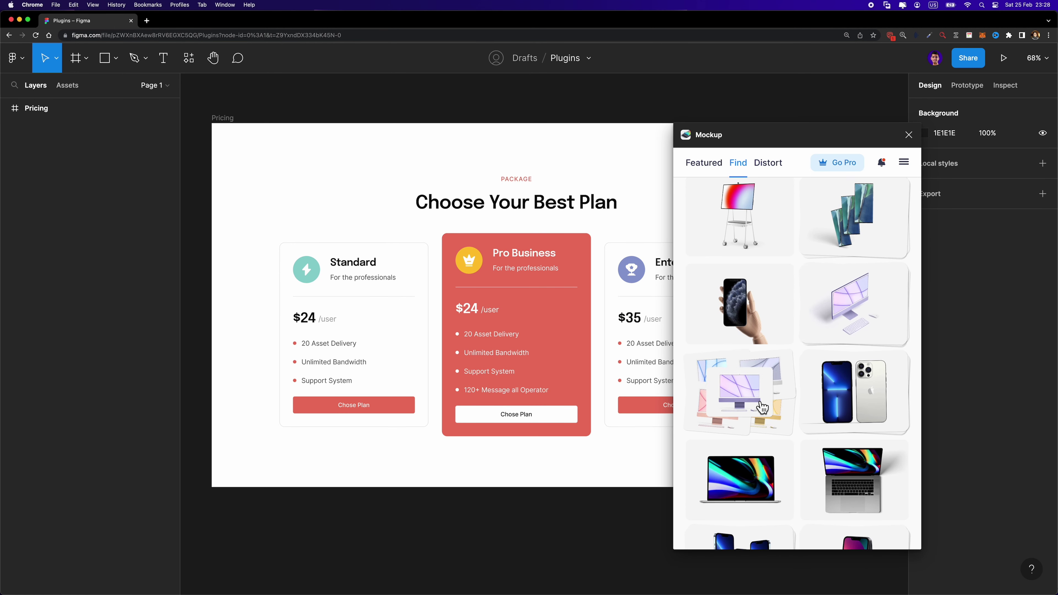
Build a yellow iMac 24 inch mockup from the cropped Pricing frame and paste it onto the canvas.
left_click(756, 405)
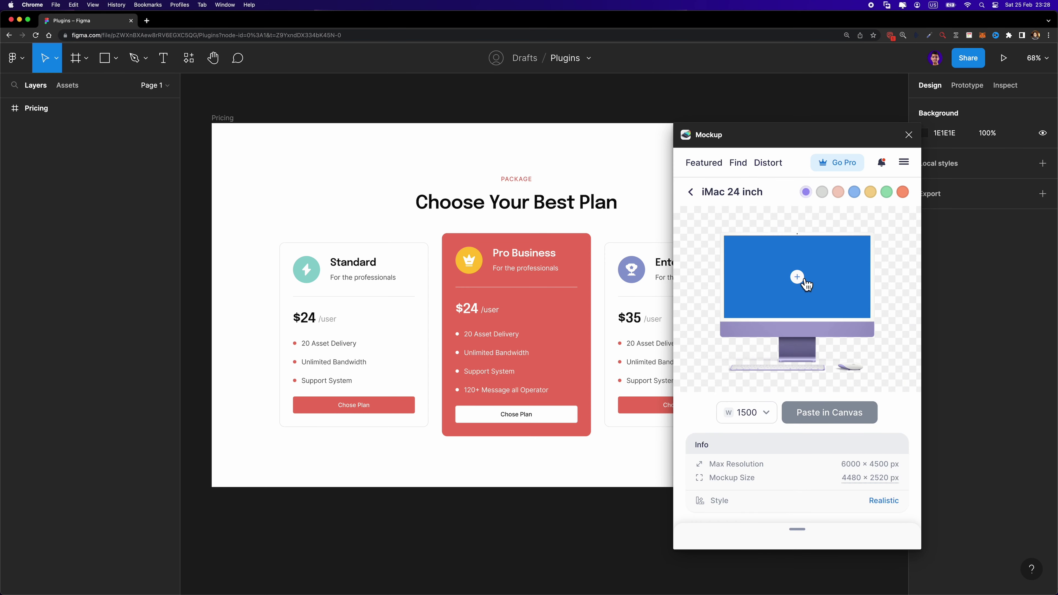
left_click(797, 278)
left_click(229, 121)
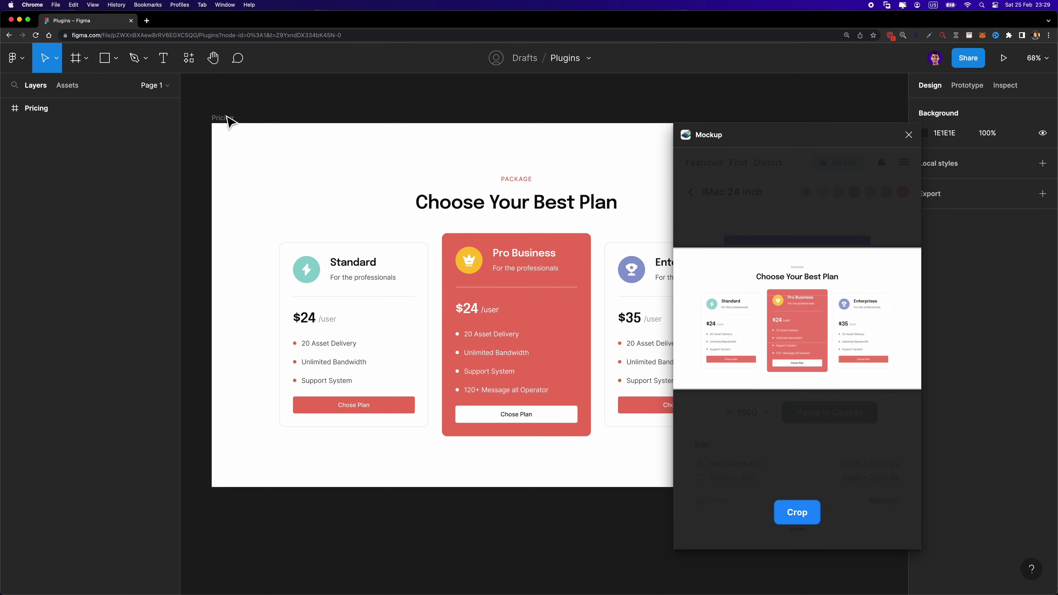
left_click(788, 519)
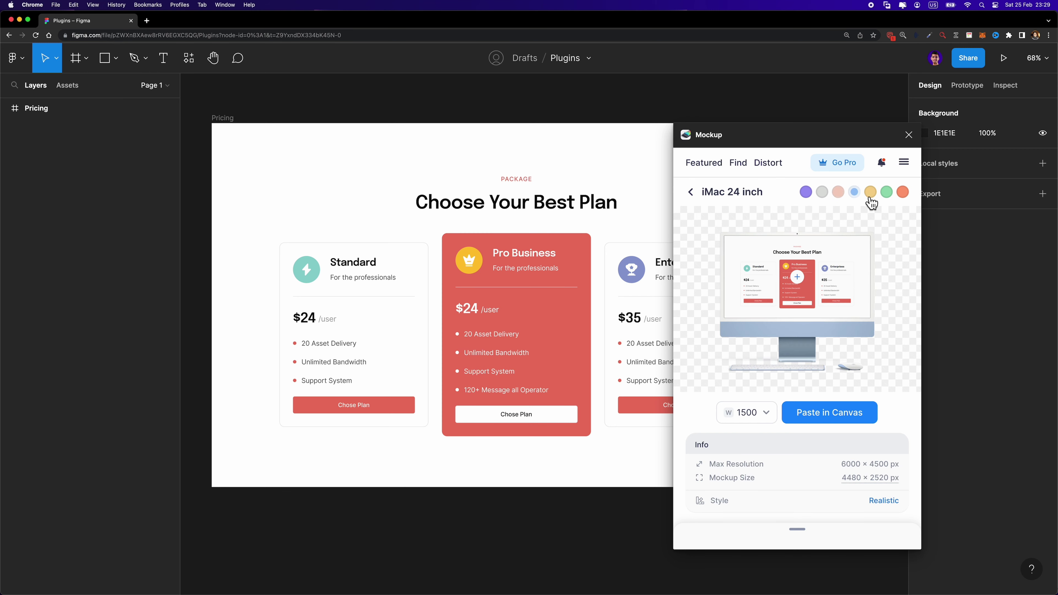
left_click(830, 413)
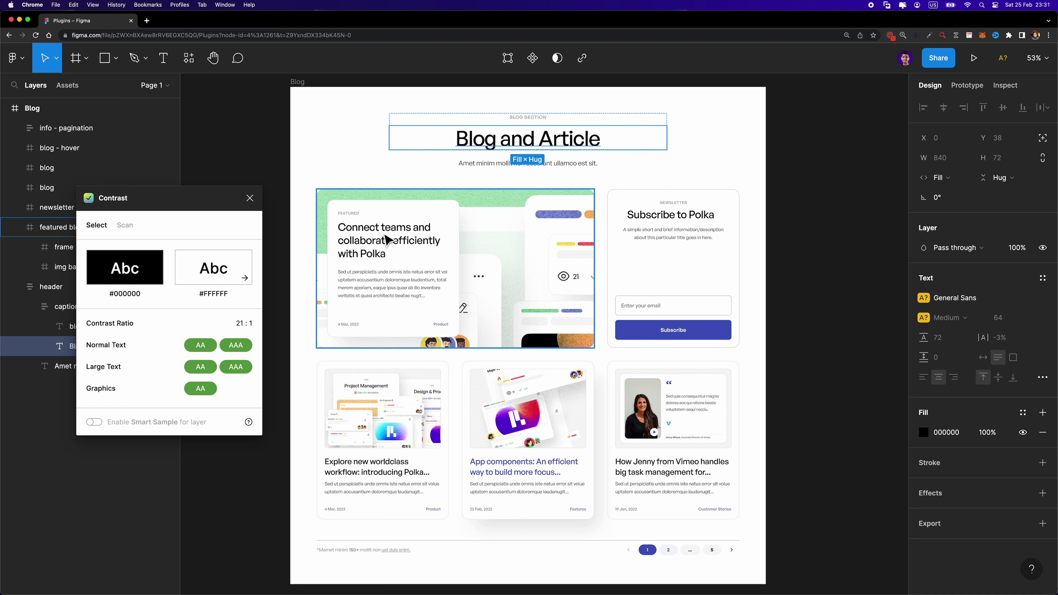
Check contrast ratios of the newsletter description, Subscribe label and Vimeo card title.
left_click(675, 237)
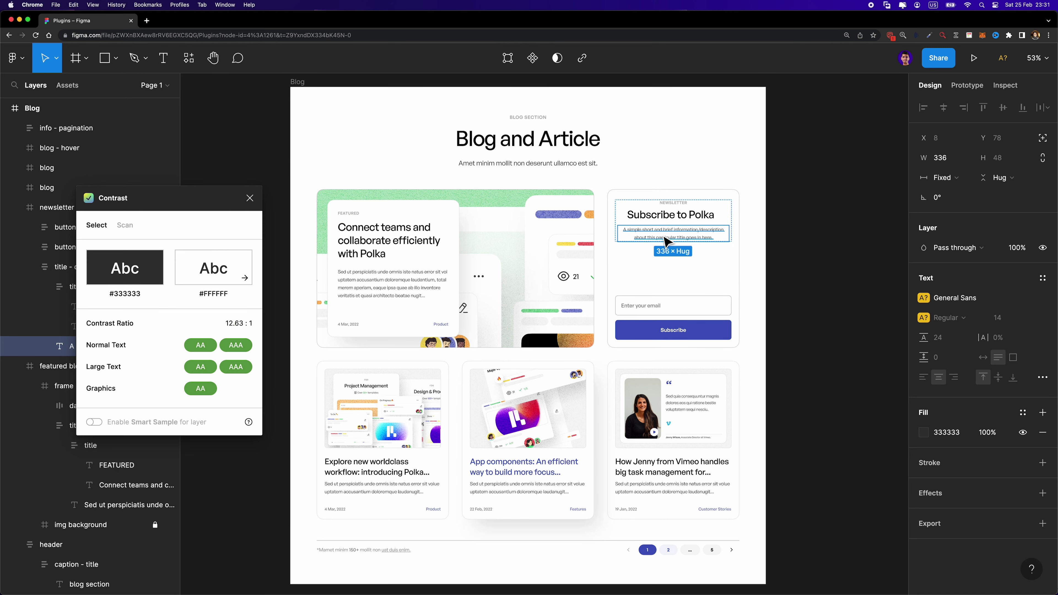
left_click(674, 331)
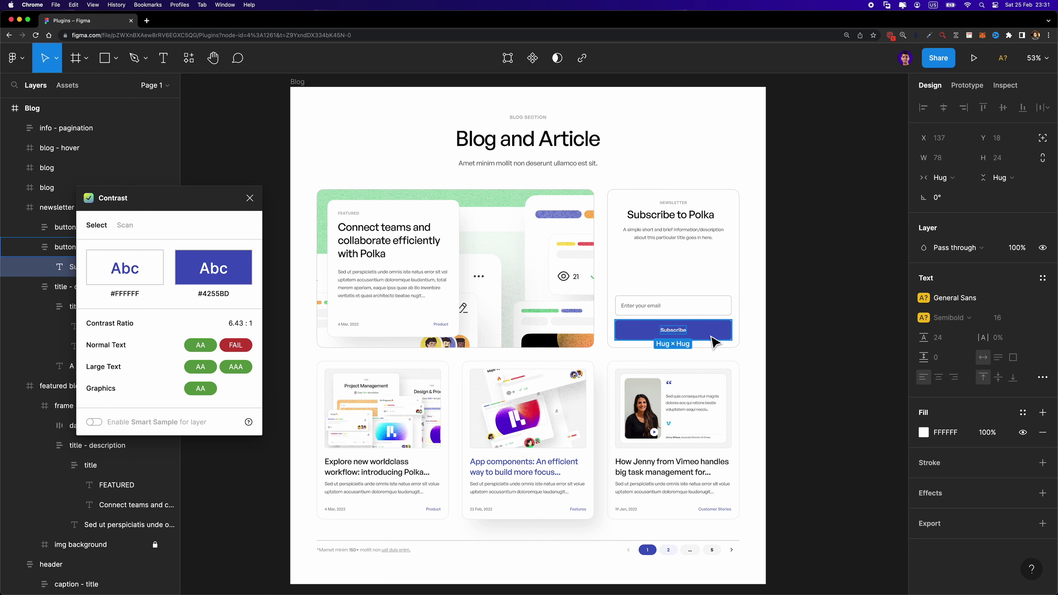
left_click(667, 466)
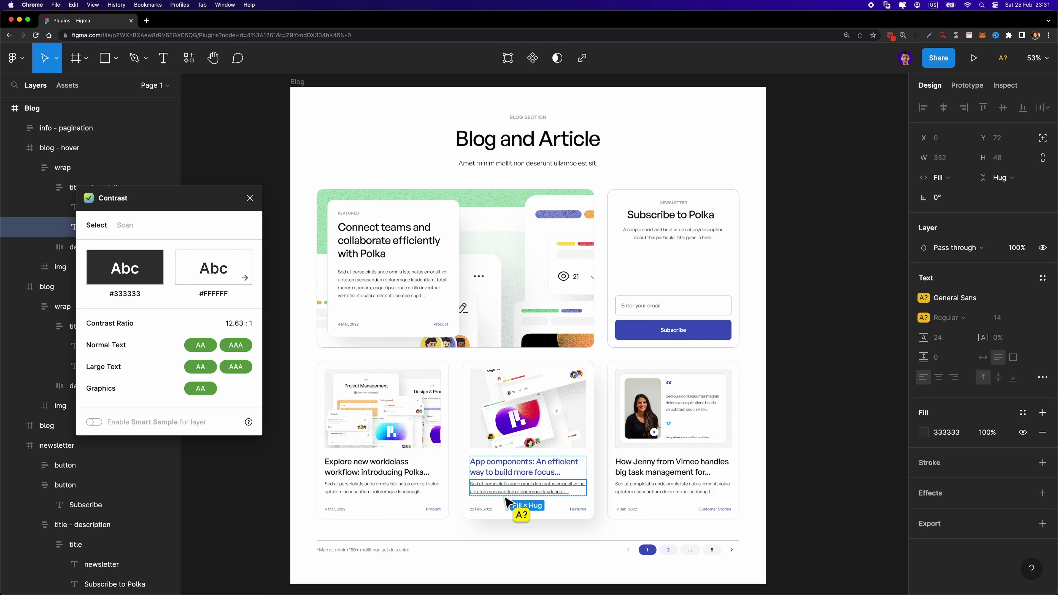
Scan the whole Blog frame for contrast issues.
left_click(126, 225)
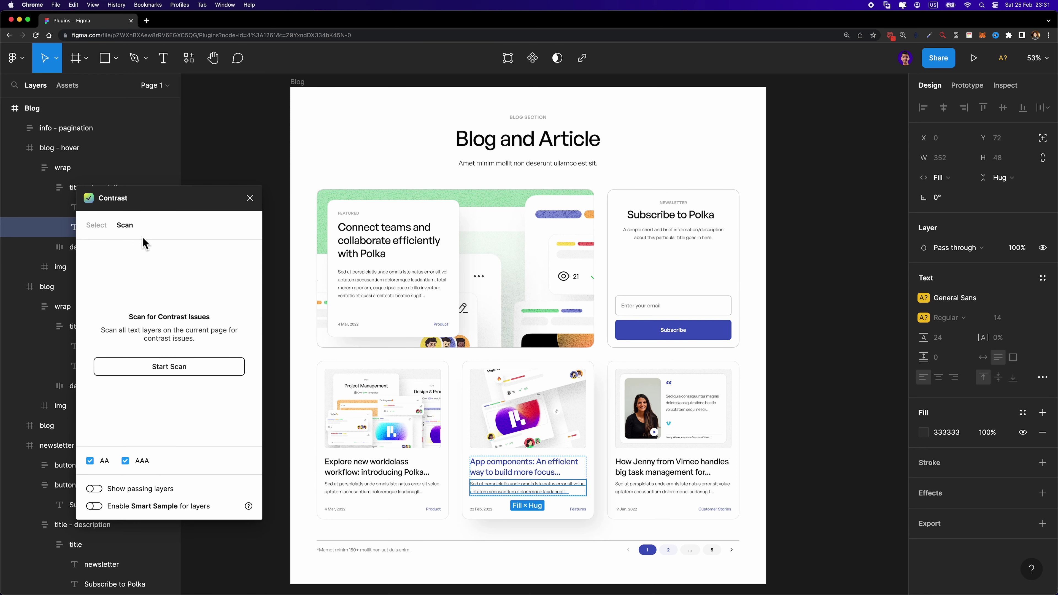
left_click(307, 82)
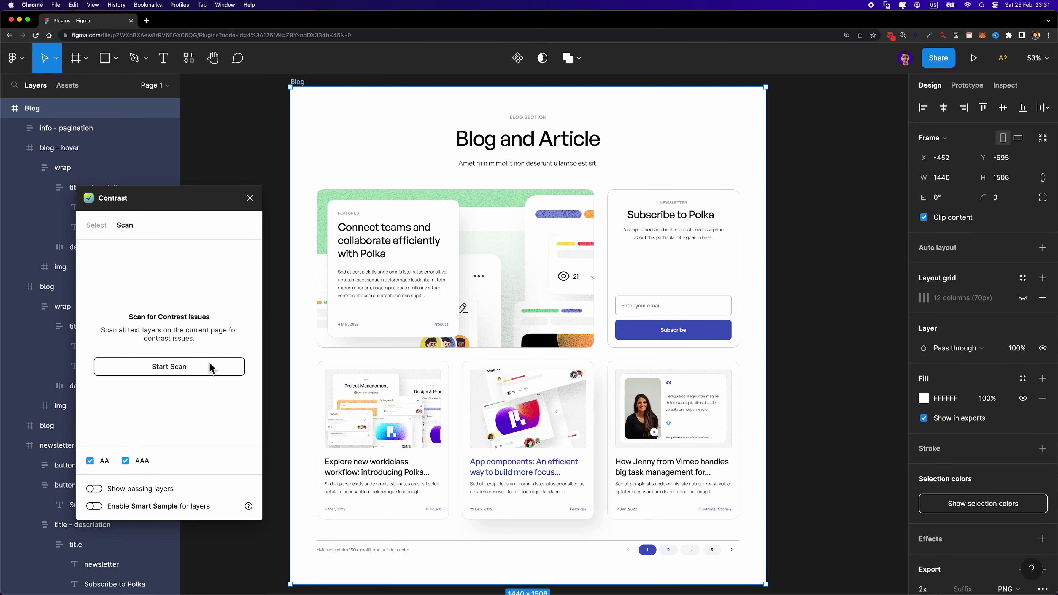
left_click(207, 371)
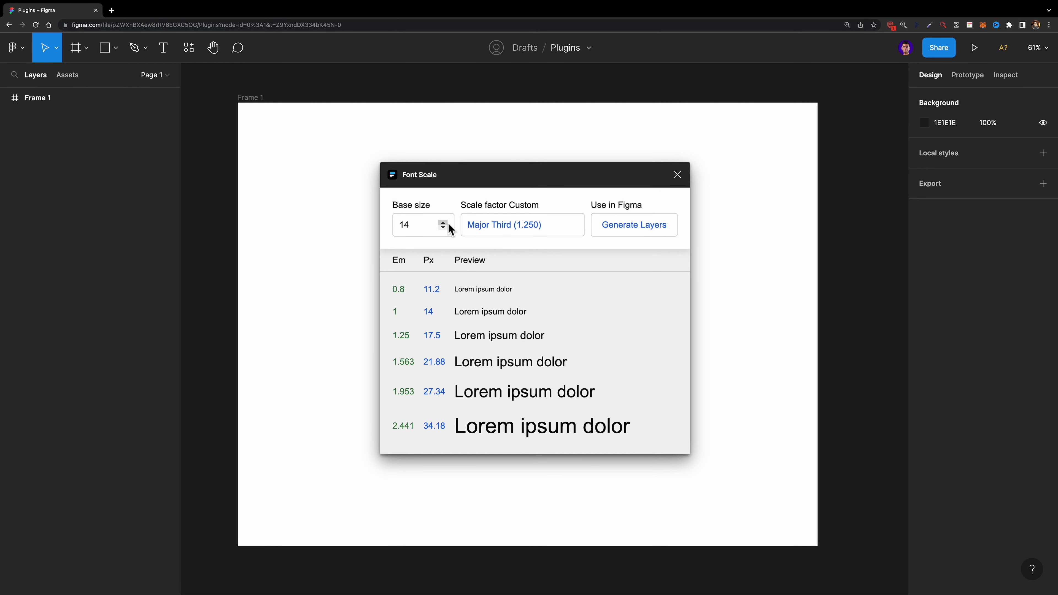
Generate text layers on a 16 px Perfect Fifth (1.500) scale and move the plugin window left.
left_click(449, 224)
left_click(449, 223)
left_click(511, 232)
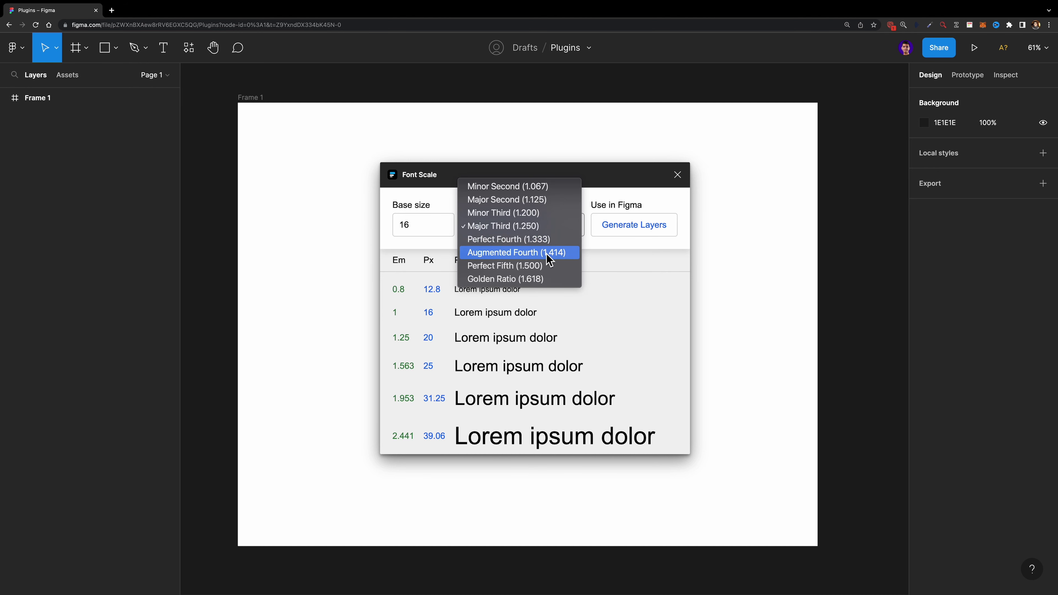
left_click(542, 269)
scroll(544, 364, "down", 5)
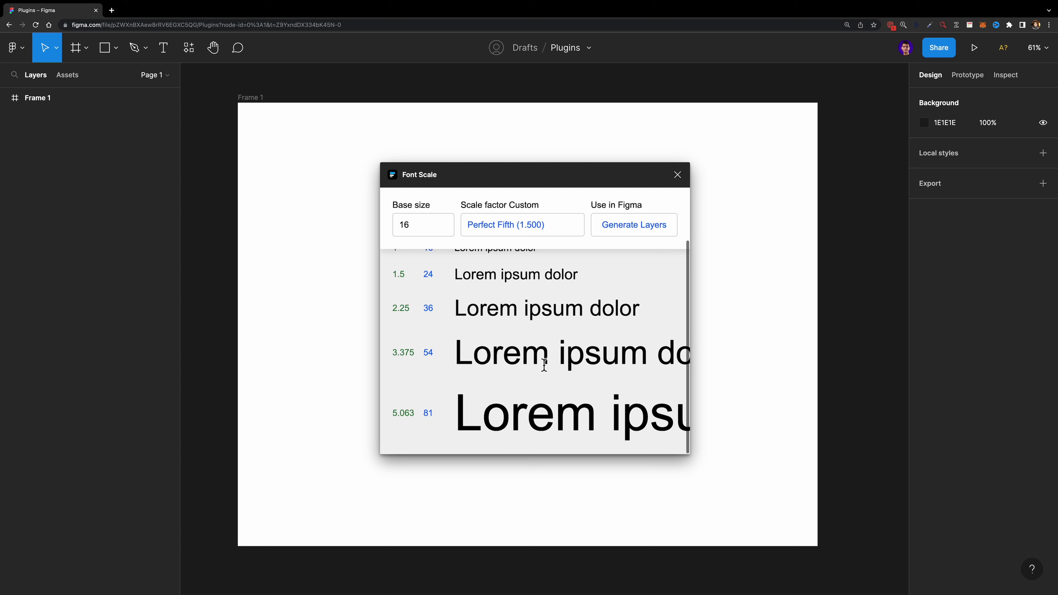
scroll(544, 364, "up", 5)
left_click(634, 227)
left_click_drag(619, 182, 301, 188)
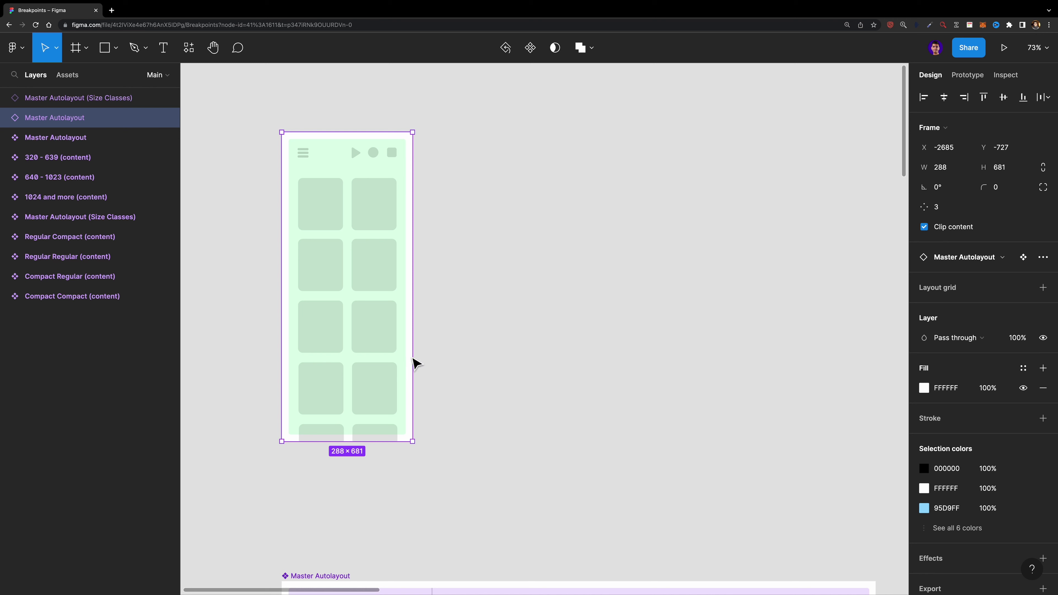
Resize Master Autolayout through the two-column, four-column and sidebar breakpoints, ending at 1094 px.
left_click_drag(417, 360, 670, 361)
left_click_drag(569, 360, 473, 360)
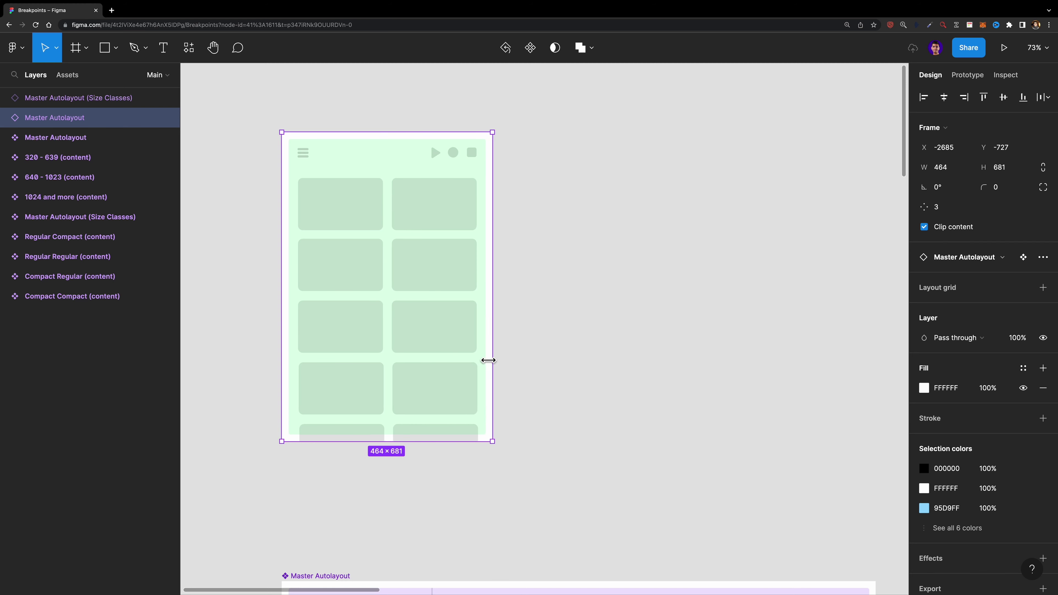
left_click_drag(550, 363, 633, 366)
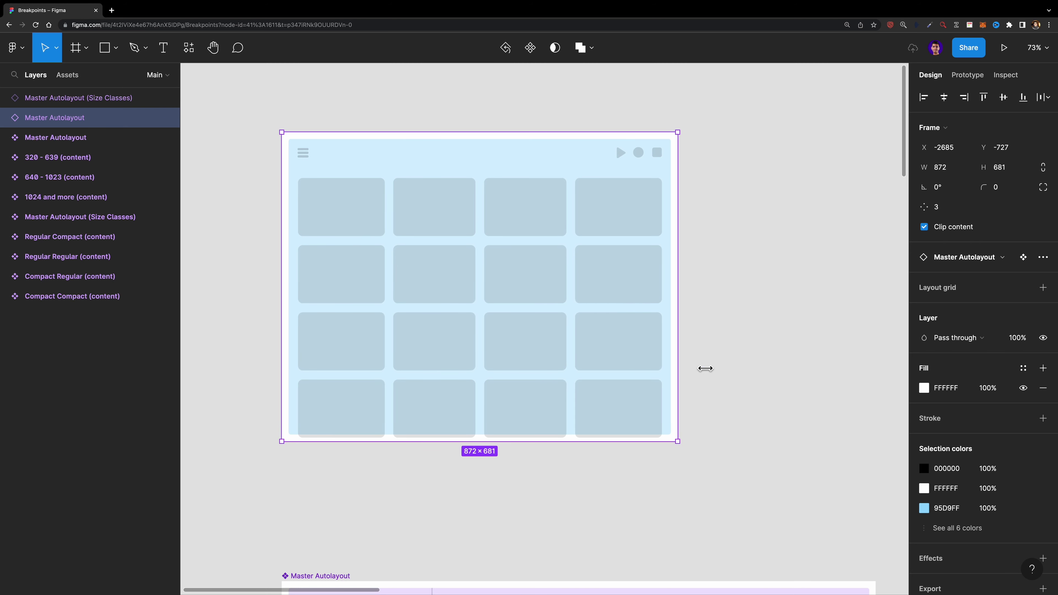
left_click_drag(705, 369, 779, 367)
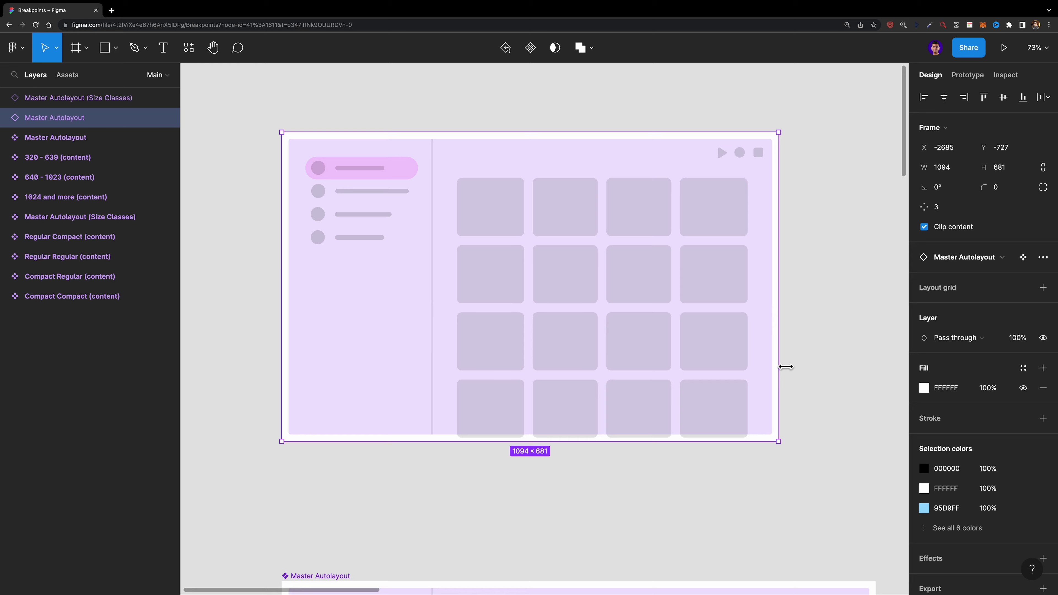